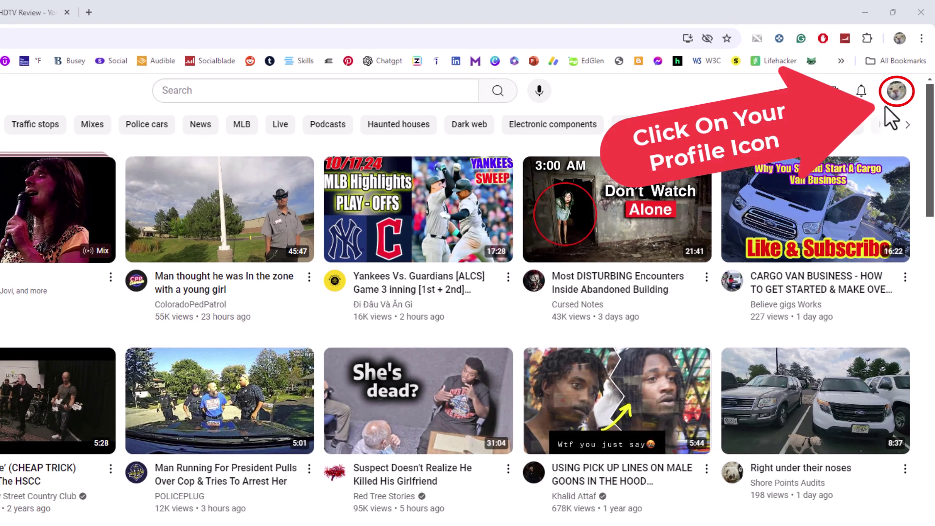
- Open the account menu from the profile avatar at the top right
click(897, 93)
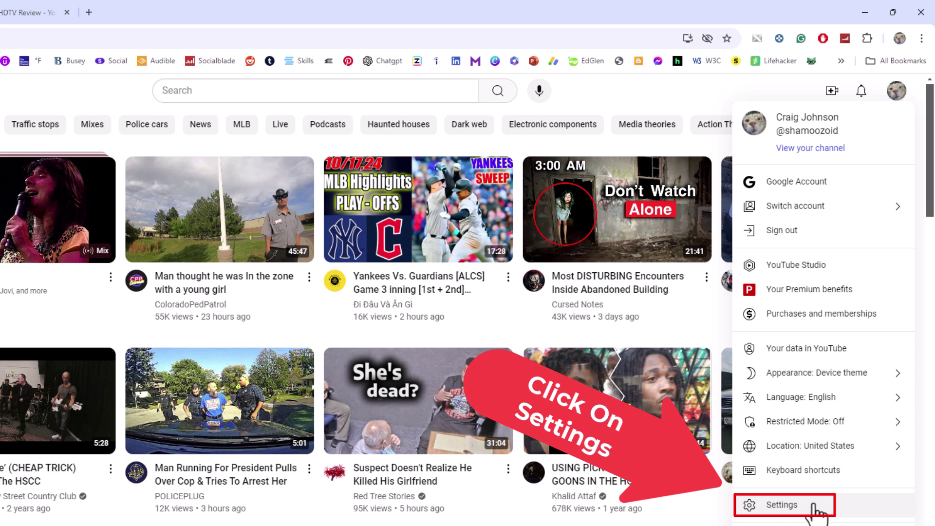
- Go to the YouTube Settings page from the account menu
click(814, 504)
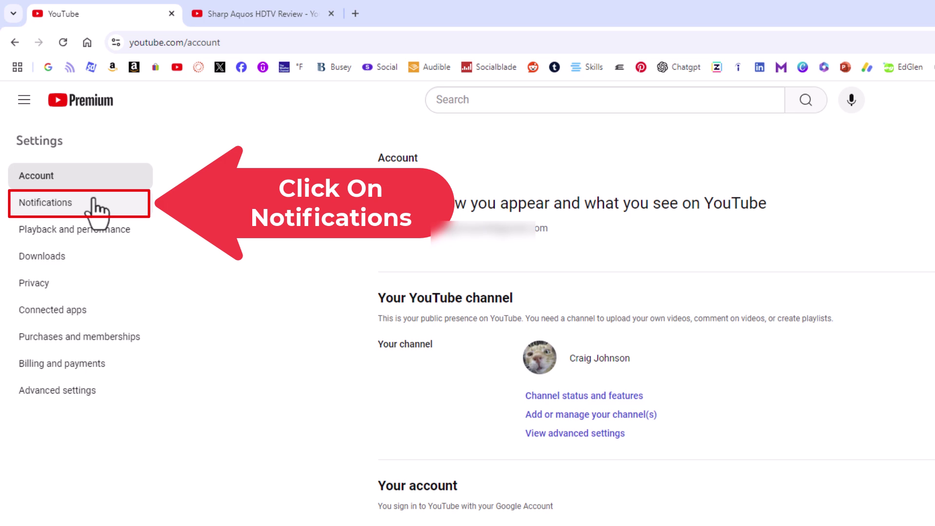
- Switch off Mentions notifications on the Notifications settings page
click(94, 201)
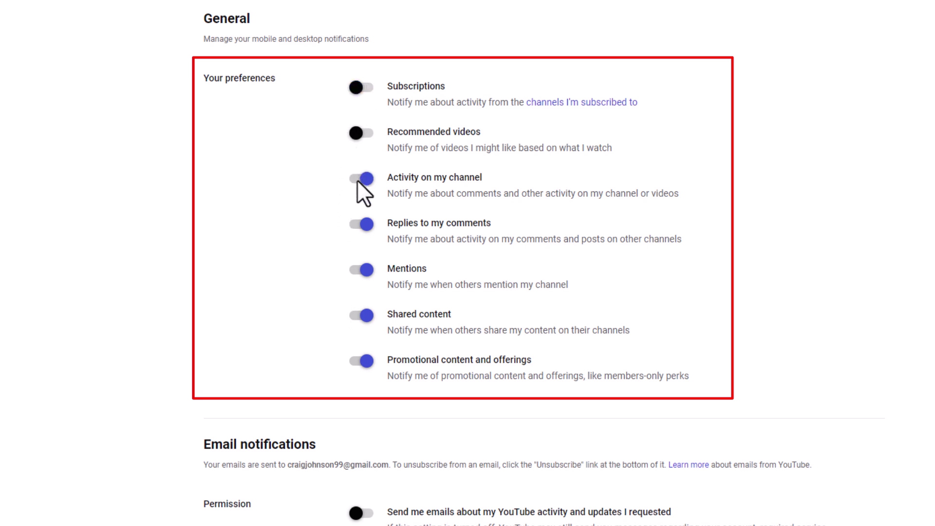
click(358, 270)
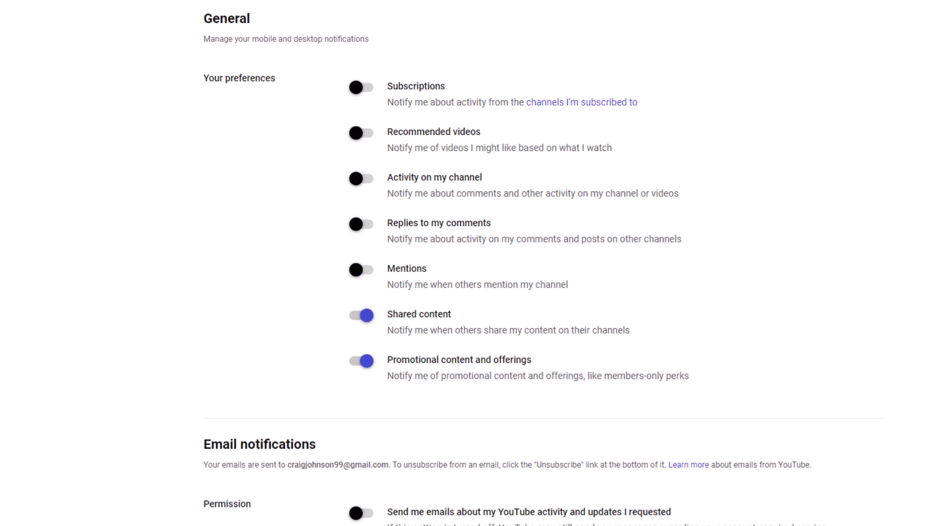
scroll(468, 263, down, 2)
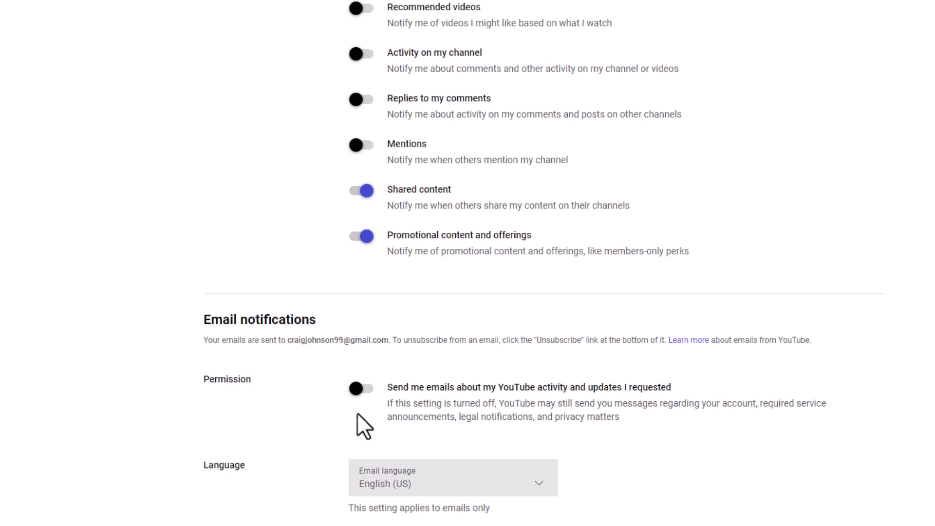
- Turn on the email permission for account activity and requested updates
click(370, 391)
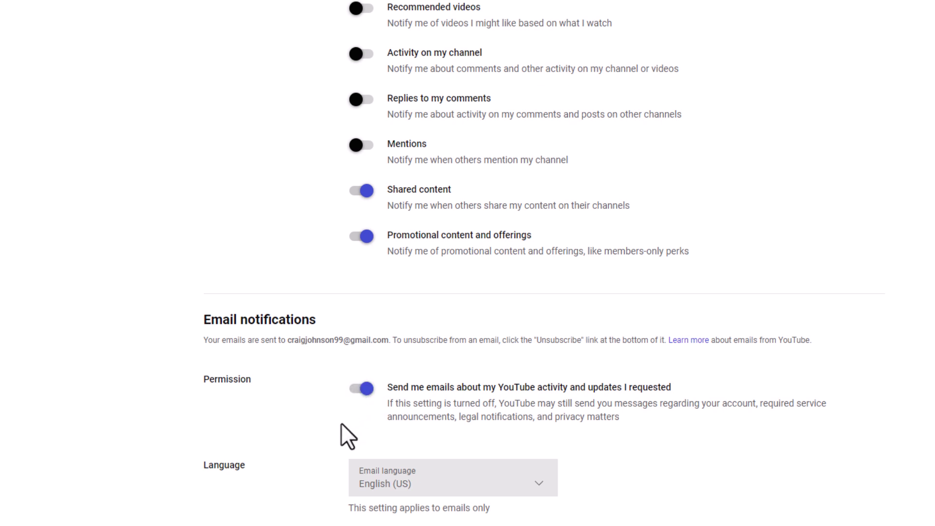